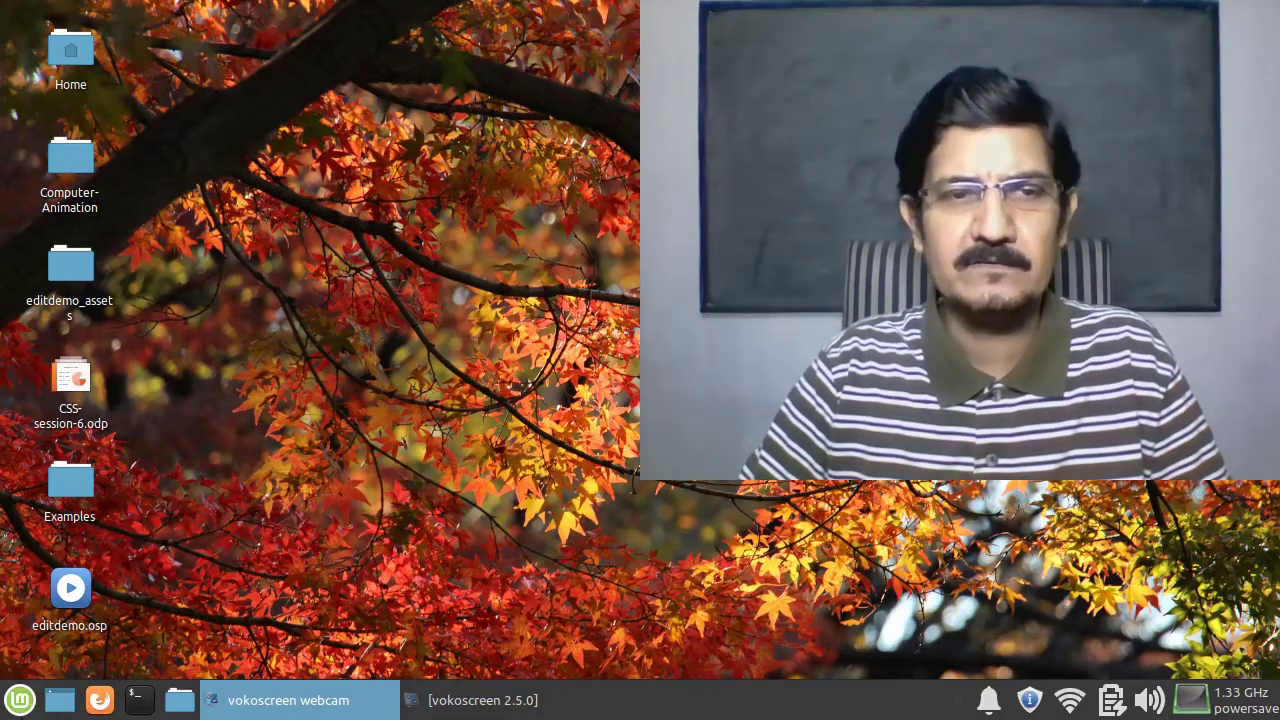
Open Software Manager from the Mint menu and search the catalogue for 'video'.
click(20, 700)
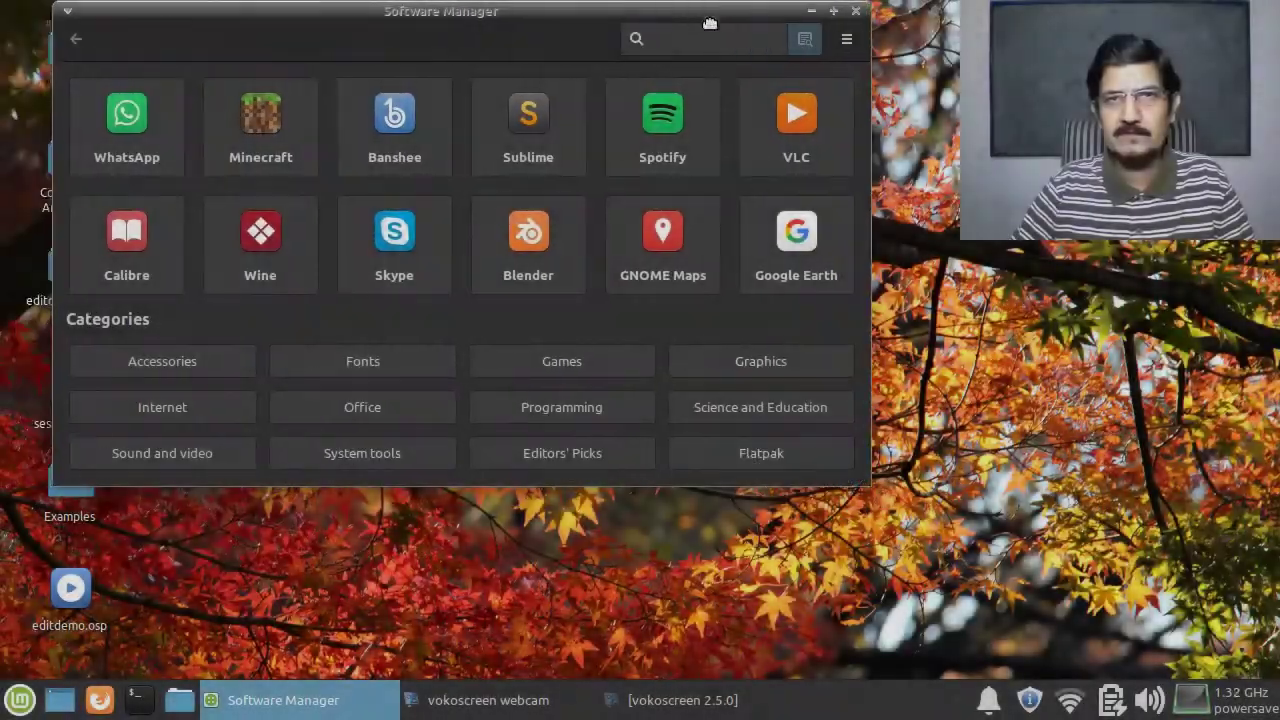
drag(709, 22, 755, 22)
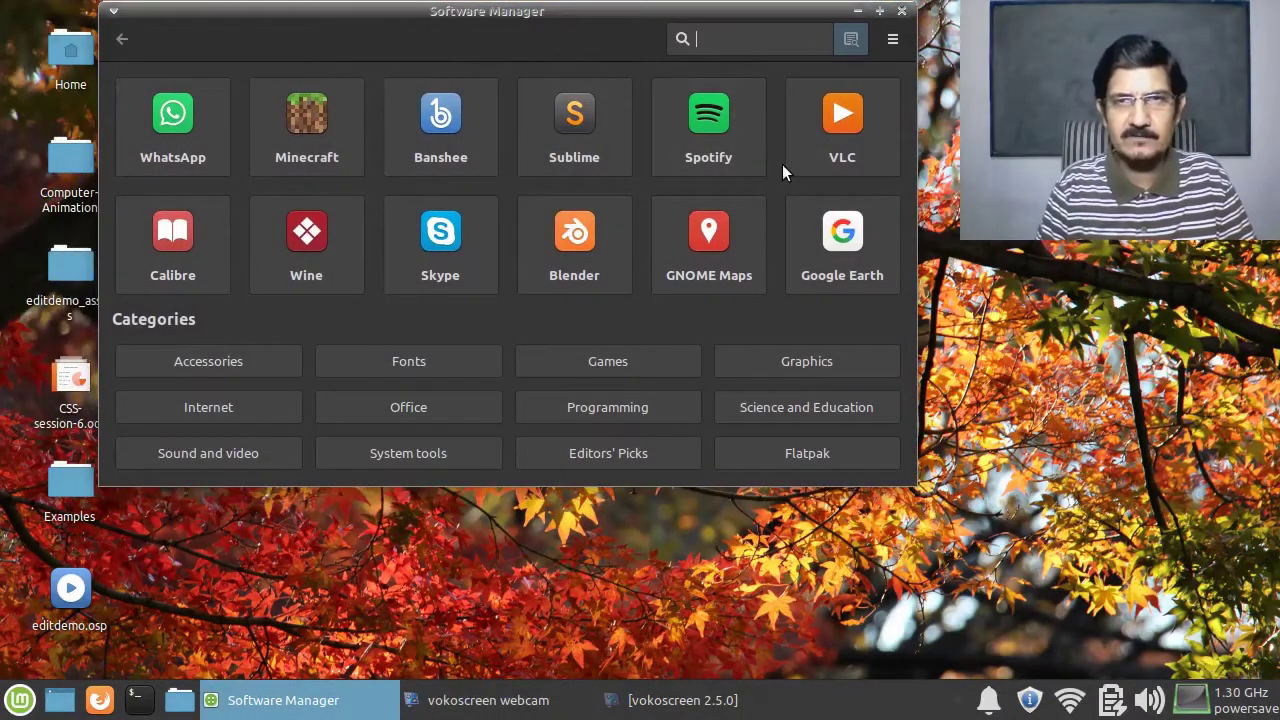
text(v)
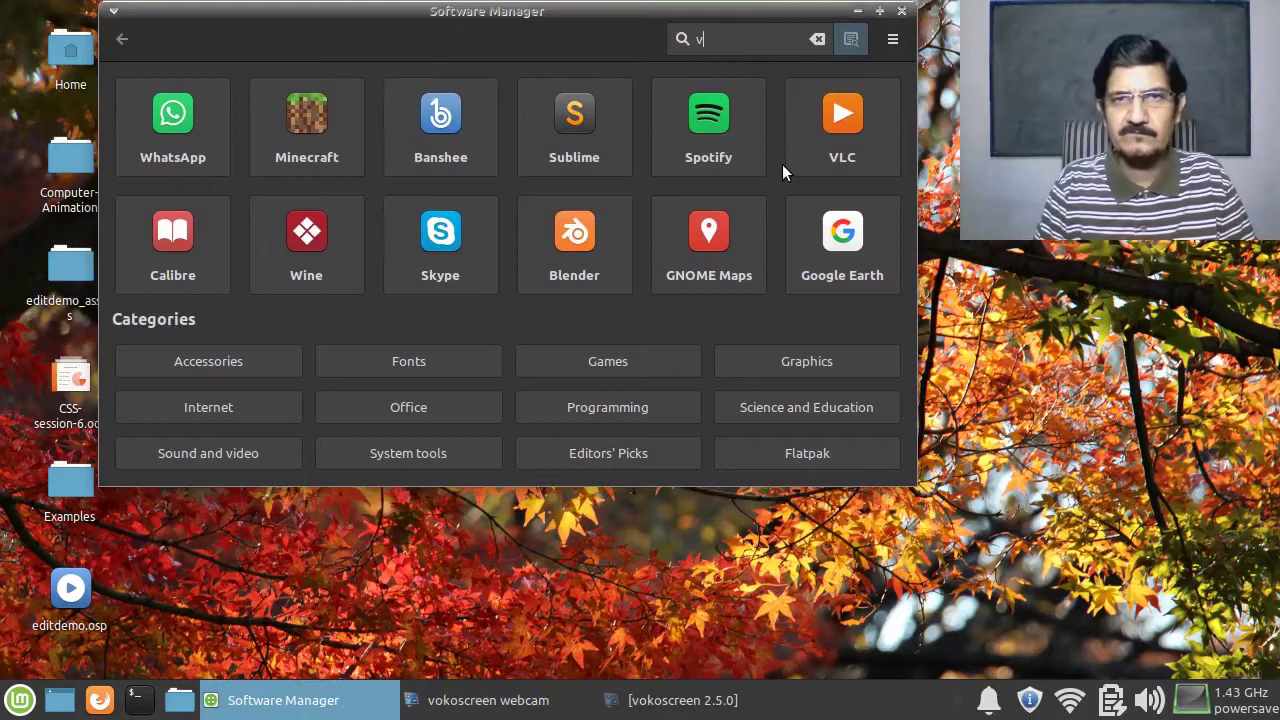
text(ideo)
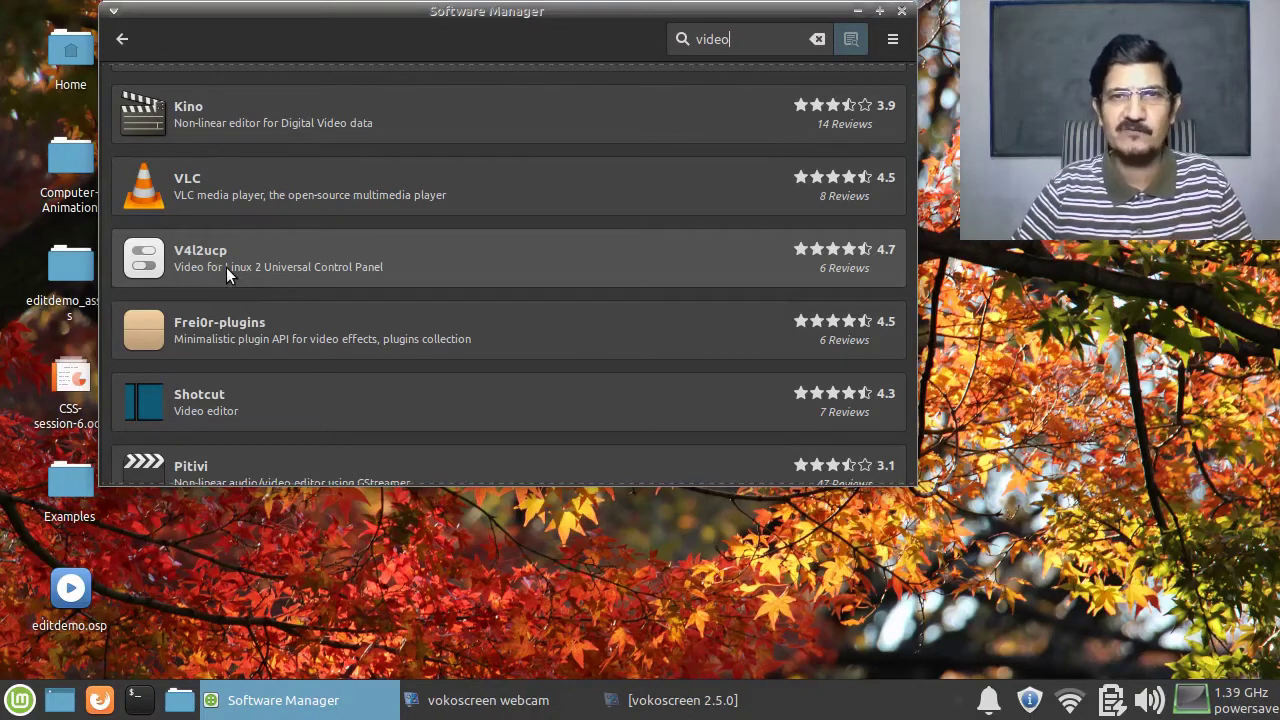
Install and launch V4l2ucp, close Software Manager, and dismiss the Exposure, Auto warning.
click(320, 264)
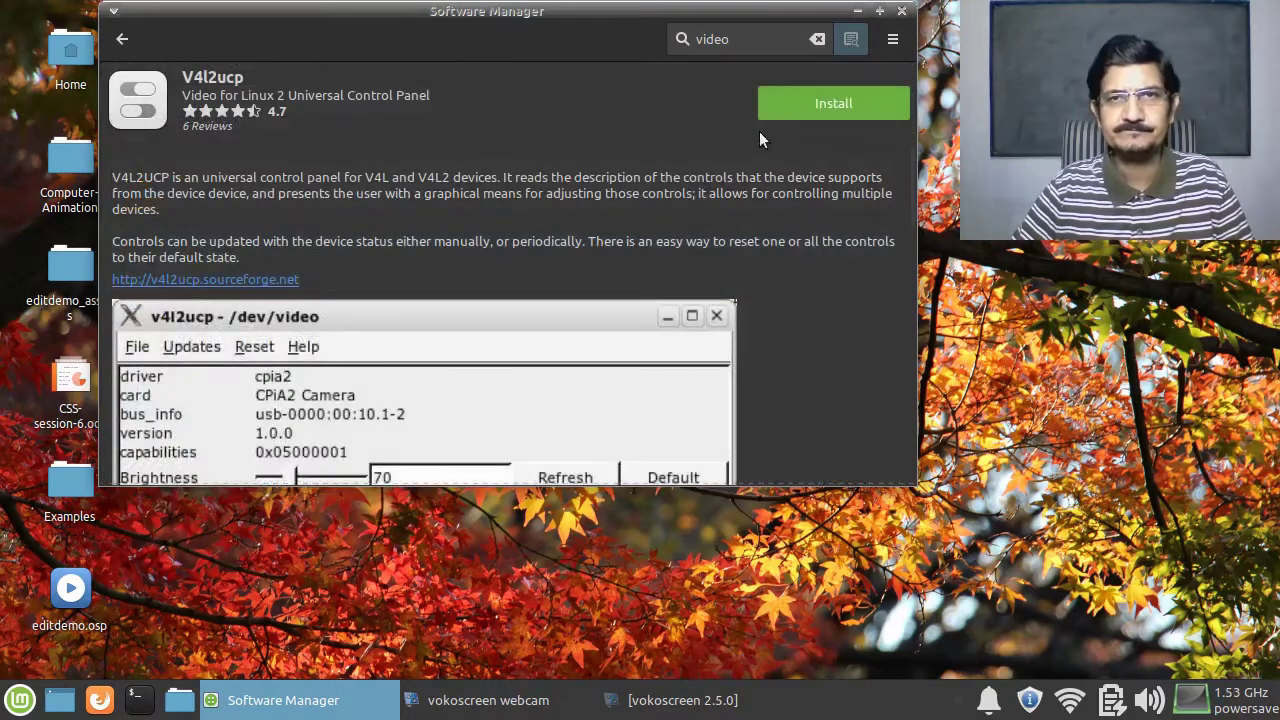
click(815, 106)
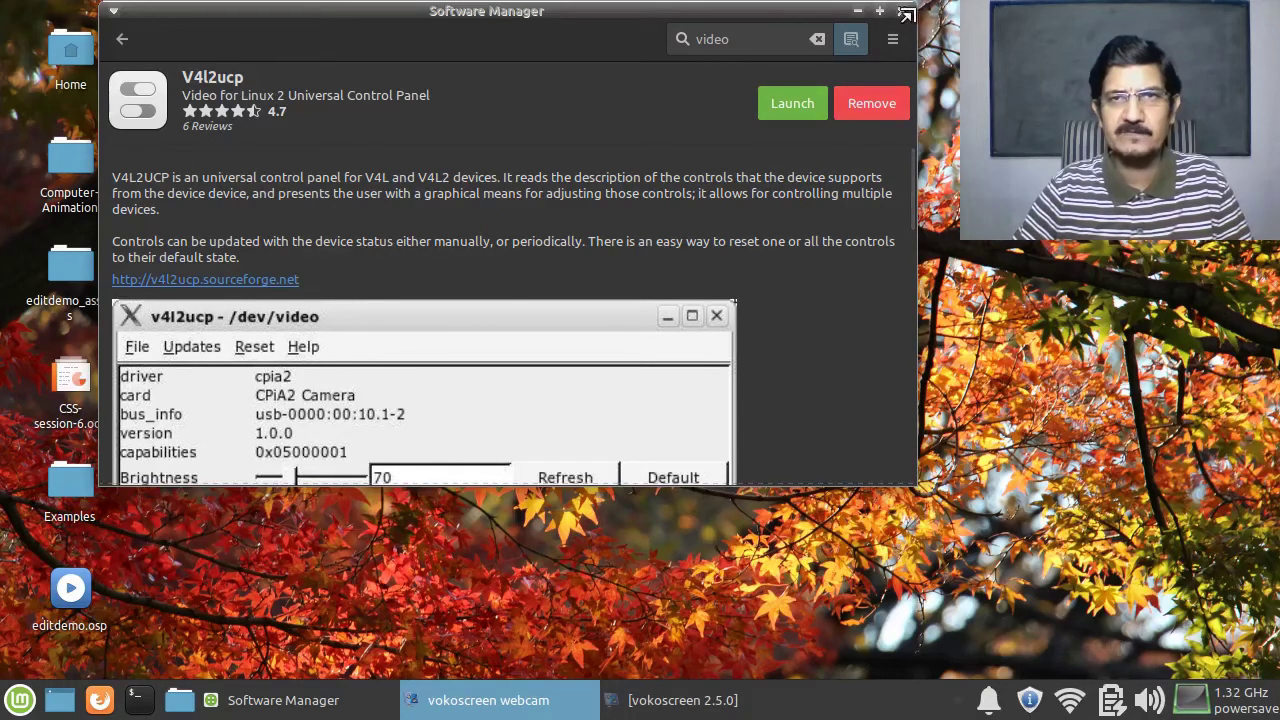
click(795, 108)
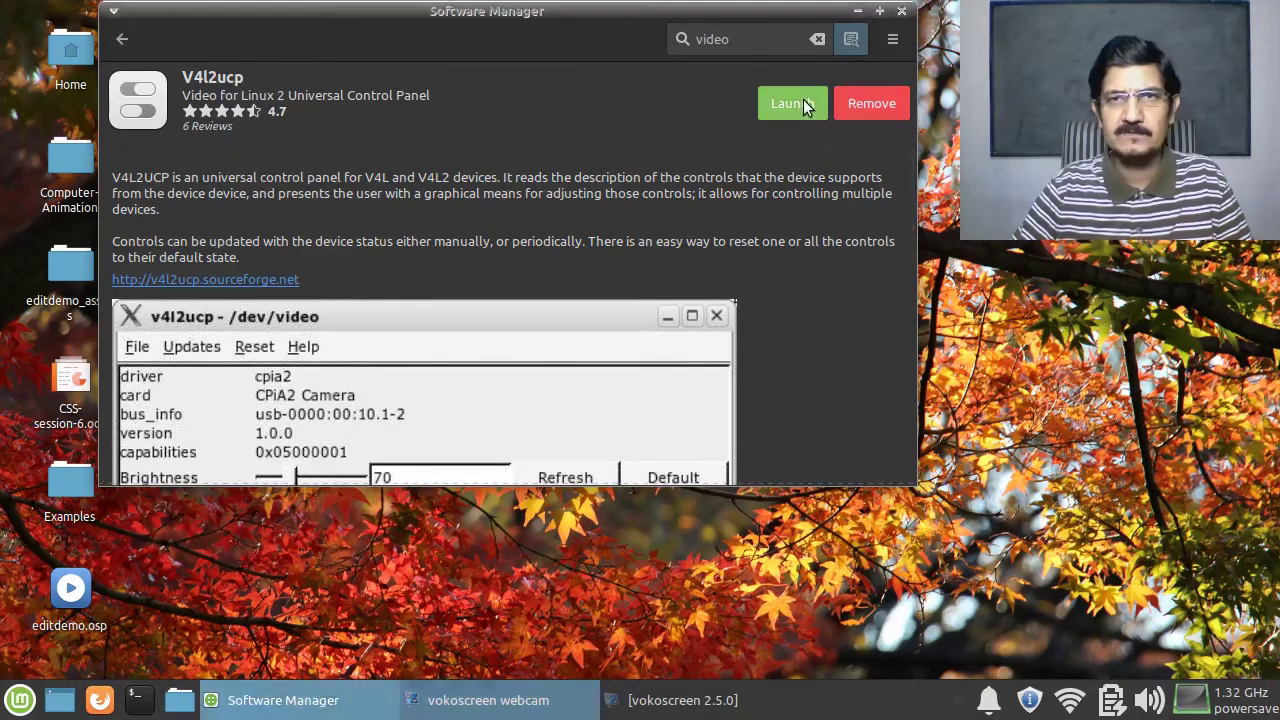
click(901, 11)
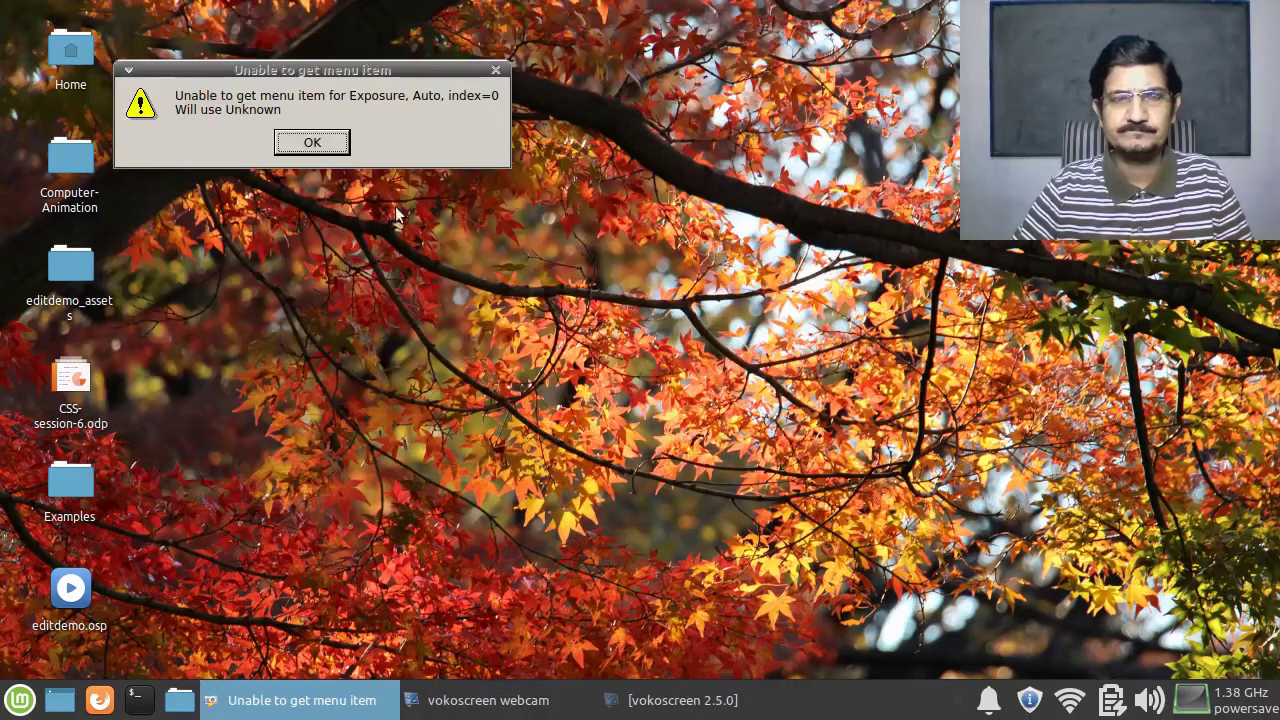
click(318, 148)
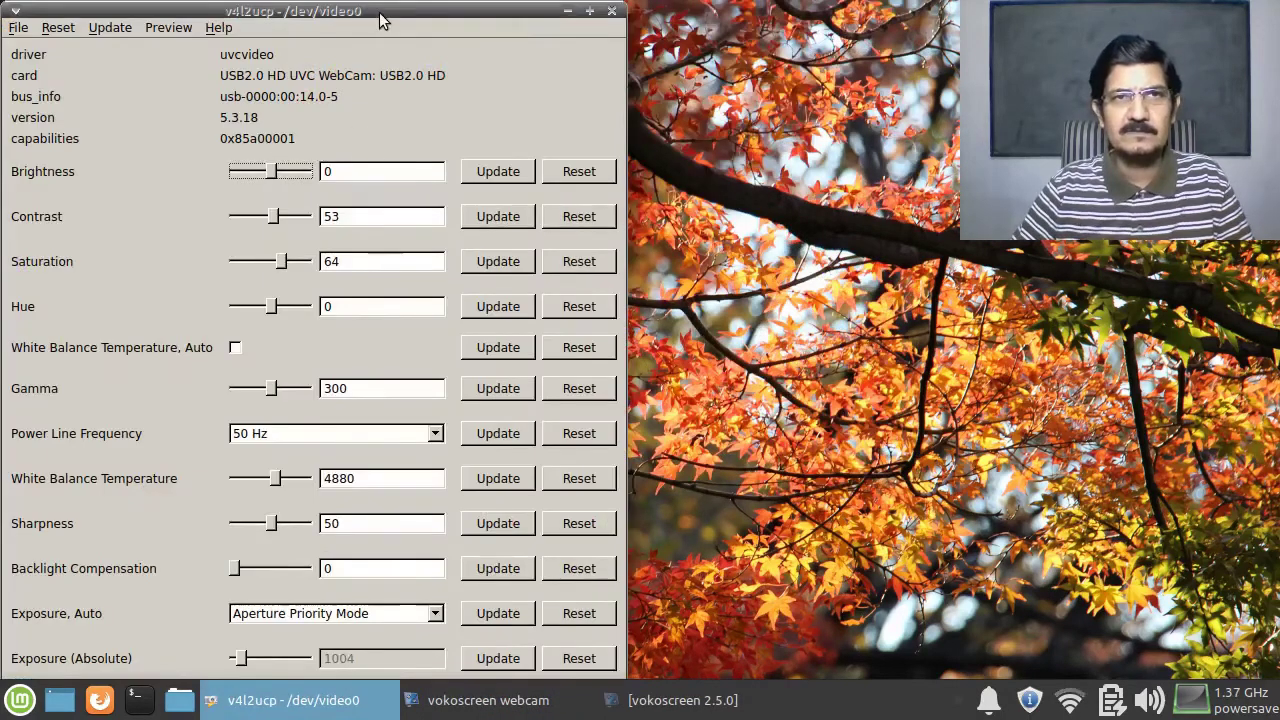
Reposition the v4l2ucp window and set Brightness 1, Contrast 51, Saturation 60 and Hue -2.
drag(377, 10, 504, 3)
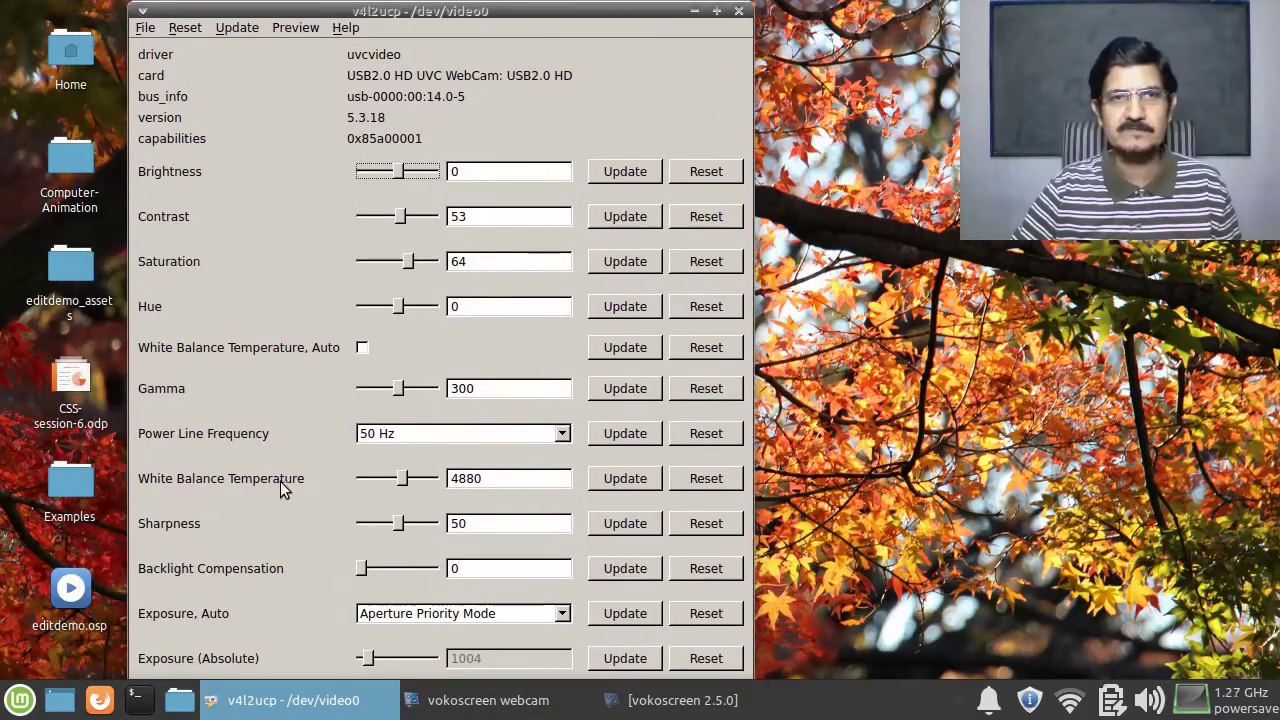
mouse_move(280, 481)
mouse_down()
mouse_move(284, 413)
mouse_move(298, 425)
mouse_move(294, 457)
mouse_move(249, 457)
mouse_move(287, 461)
mouse_up()
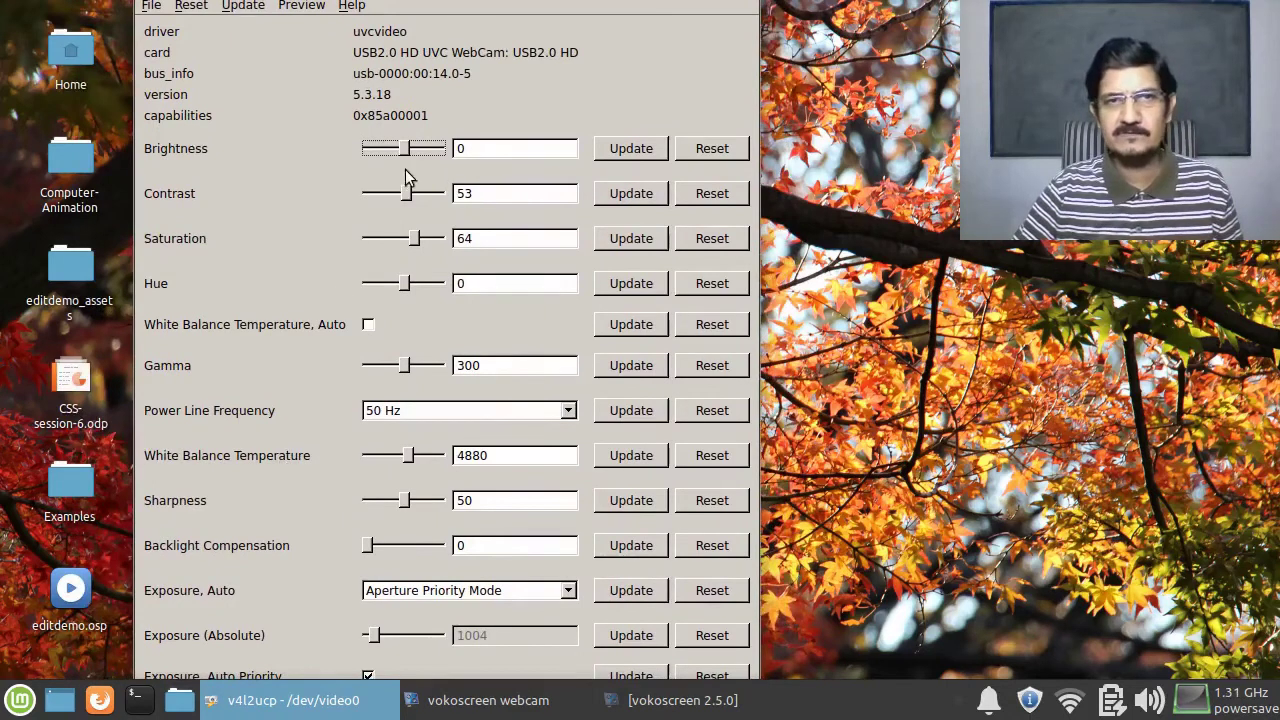
mouse_move(405, 150)
mouse_down()
mouse_move(430, 150)
mouse_move(380, 150)
mouse_move(427, 150)
mouse_move(389, 150)
mouse_move(406, 150)
mouse_up()
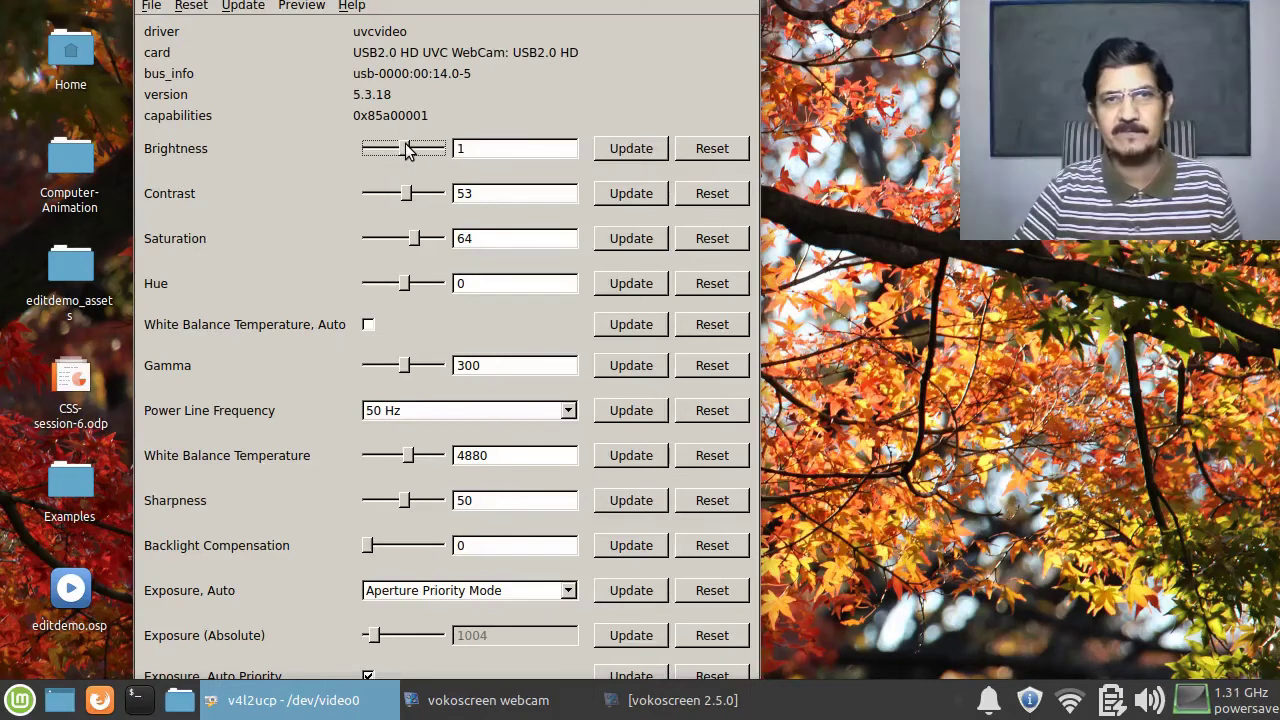
click(407, 194)
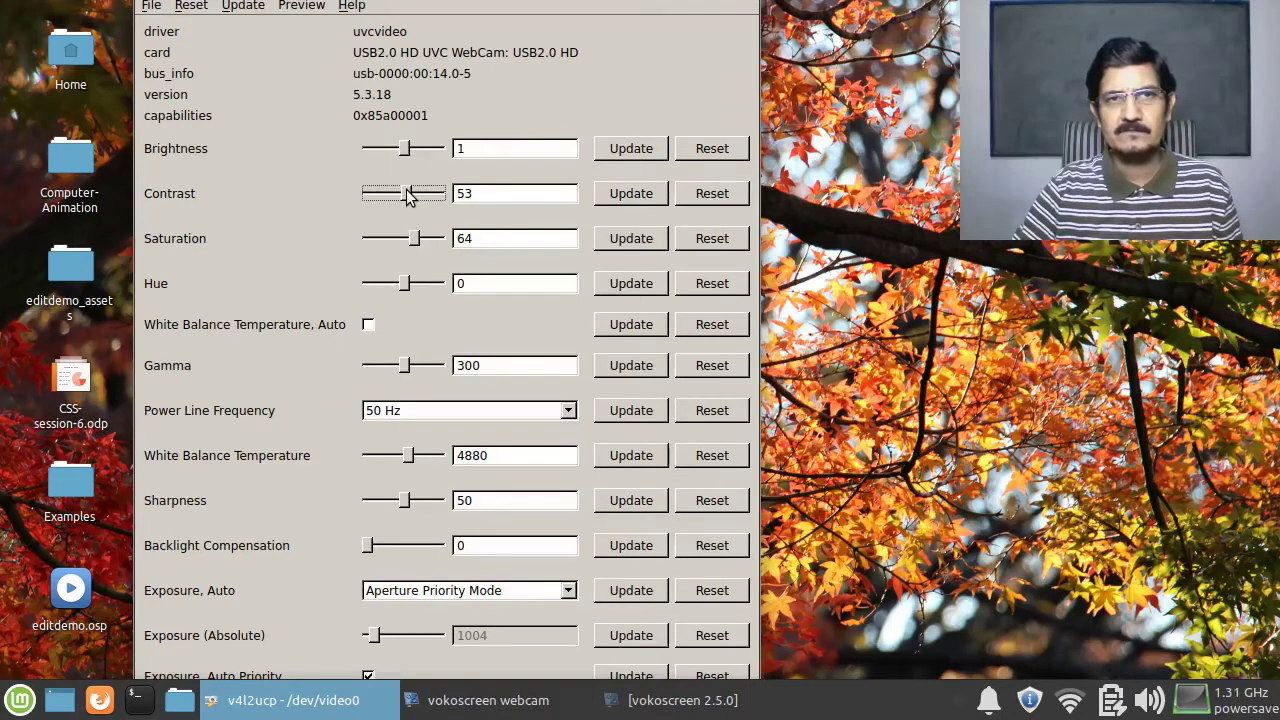
mouse_move(407, 194)
mouse_down()
mouse_move(426, 194)
mouse_move(395, 196)
mouse_move(407, 196)
mouse_up()
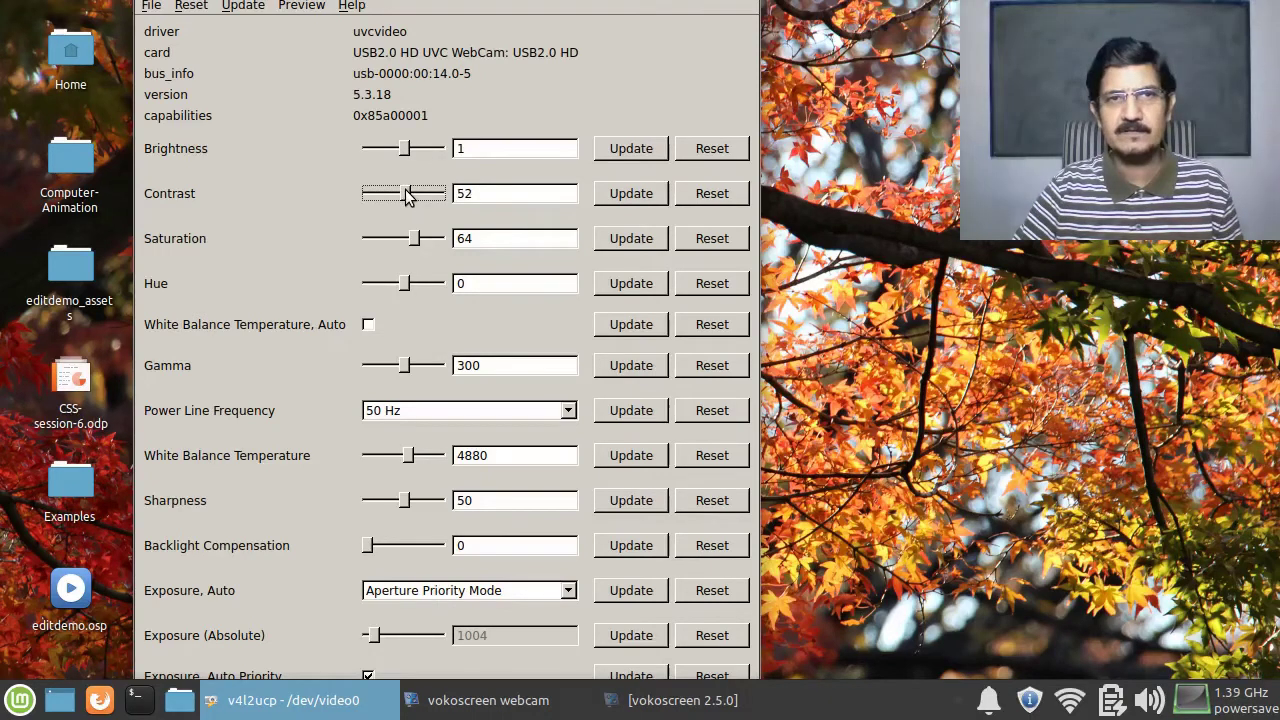
click(418, 237)
mouse_move(422, 244)
mouse_down()
mouse_move(423, 286)
mouse_move(409, 286)
mouse_up()
Toggle White Balance Auto on and back off, leaving it disabled.
scroll(292, 376, down, 1)
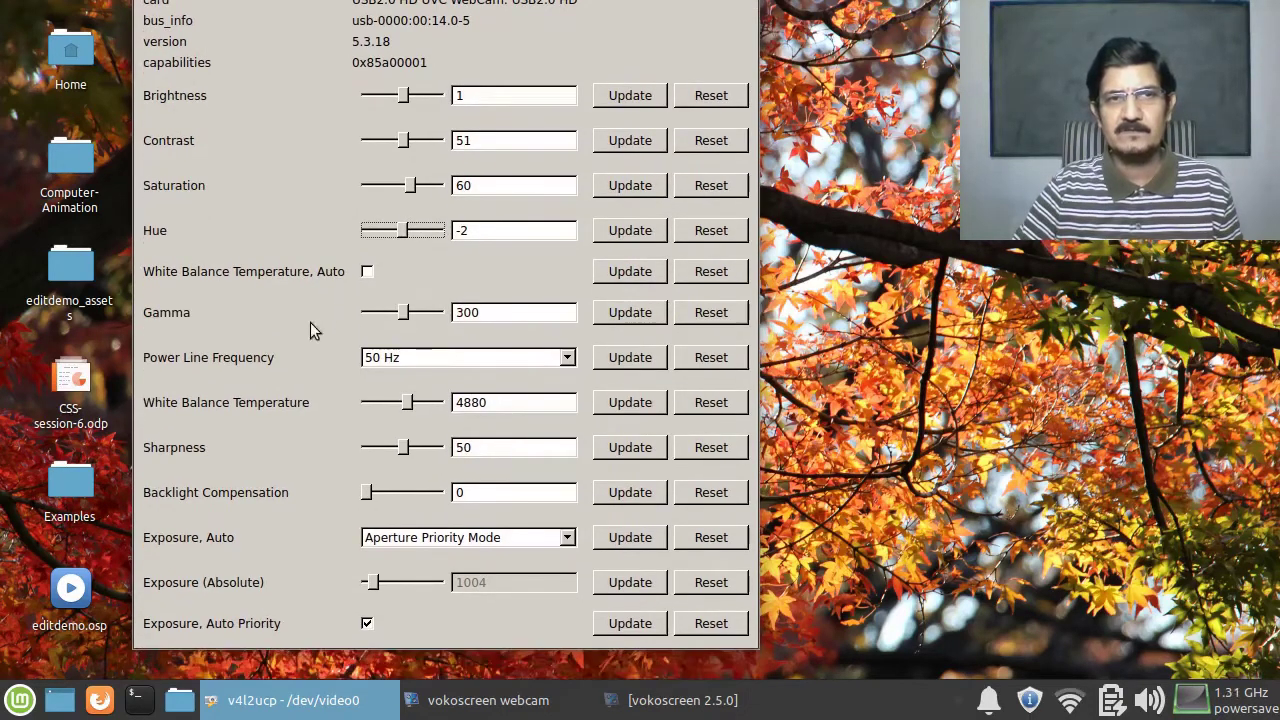
click(369, 272)
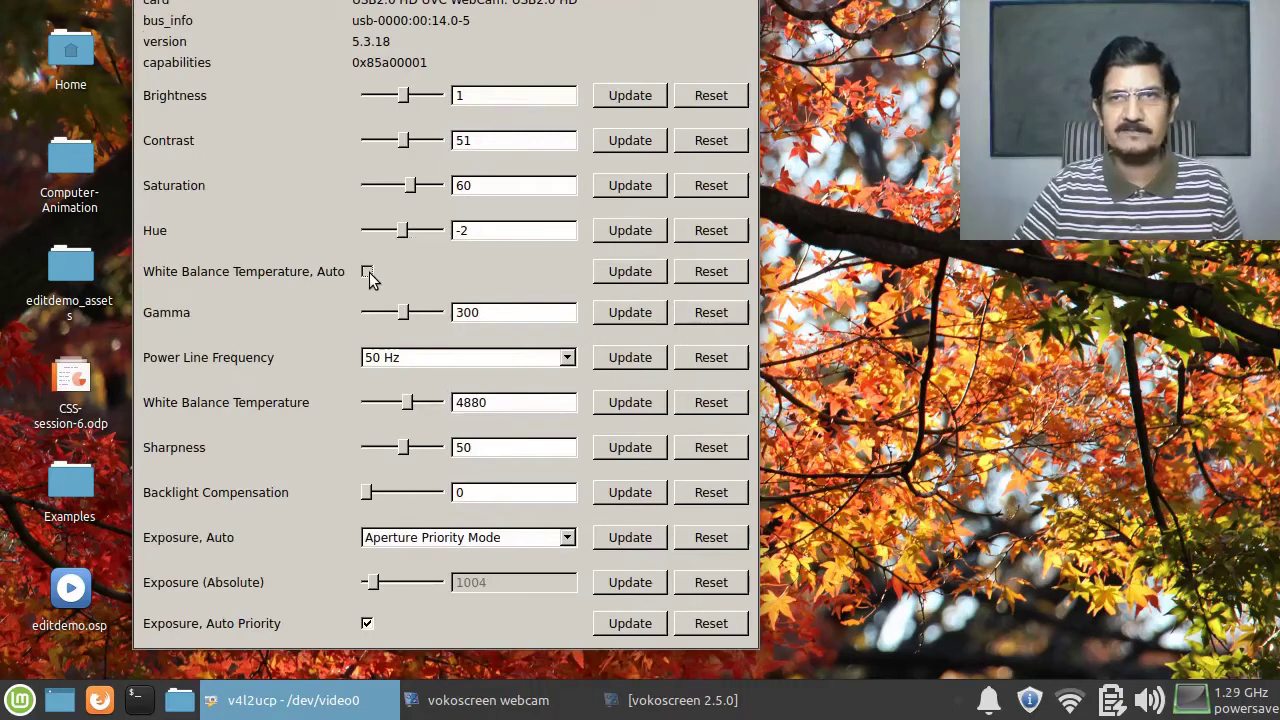
click(368, 272)
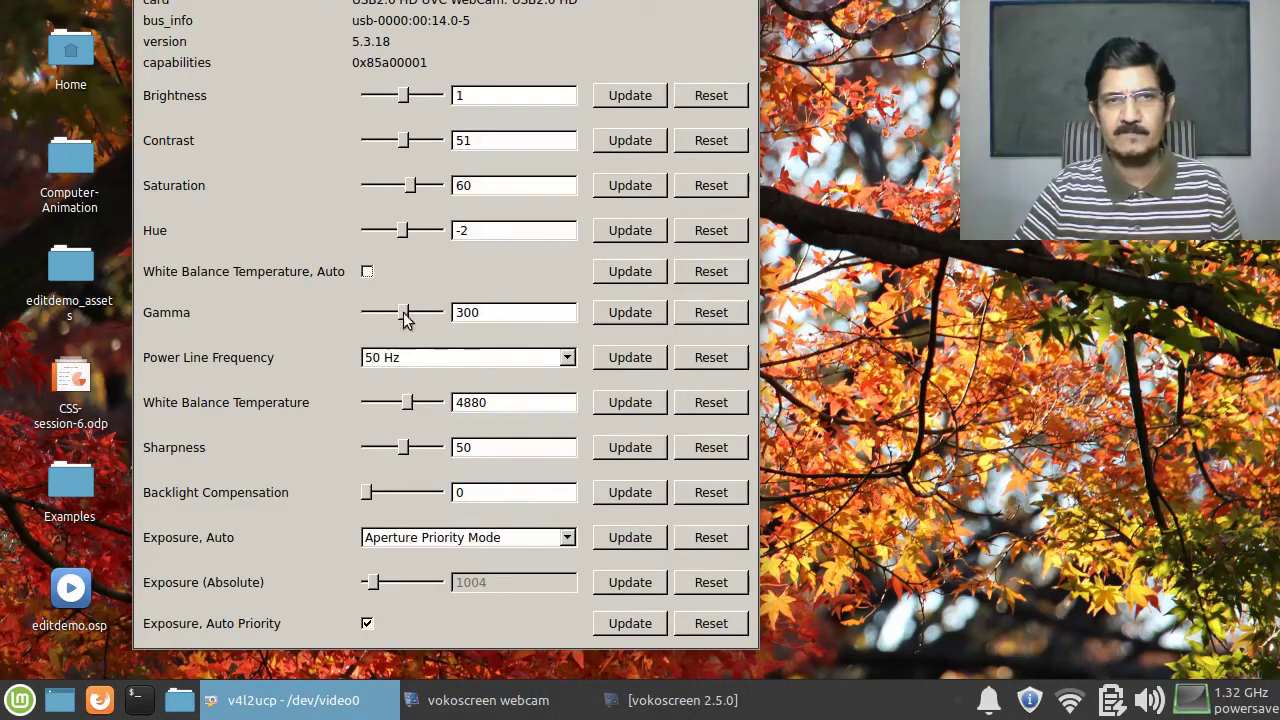
Set Power Line Frequency to 60 Hz and apply it, then switch it to 50 Hz.
click(434, 356)
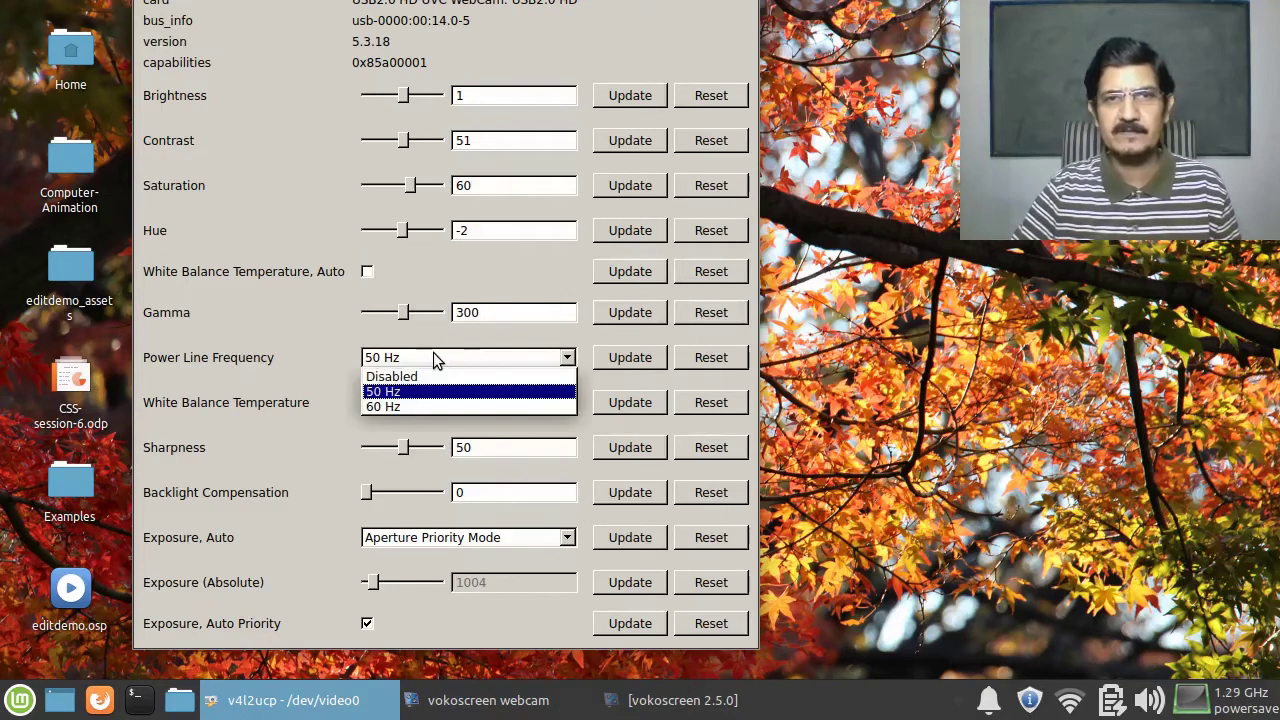
click(407, 408)
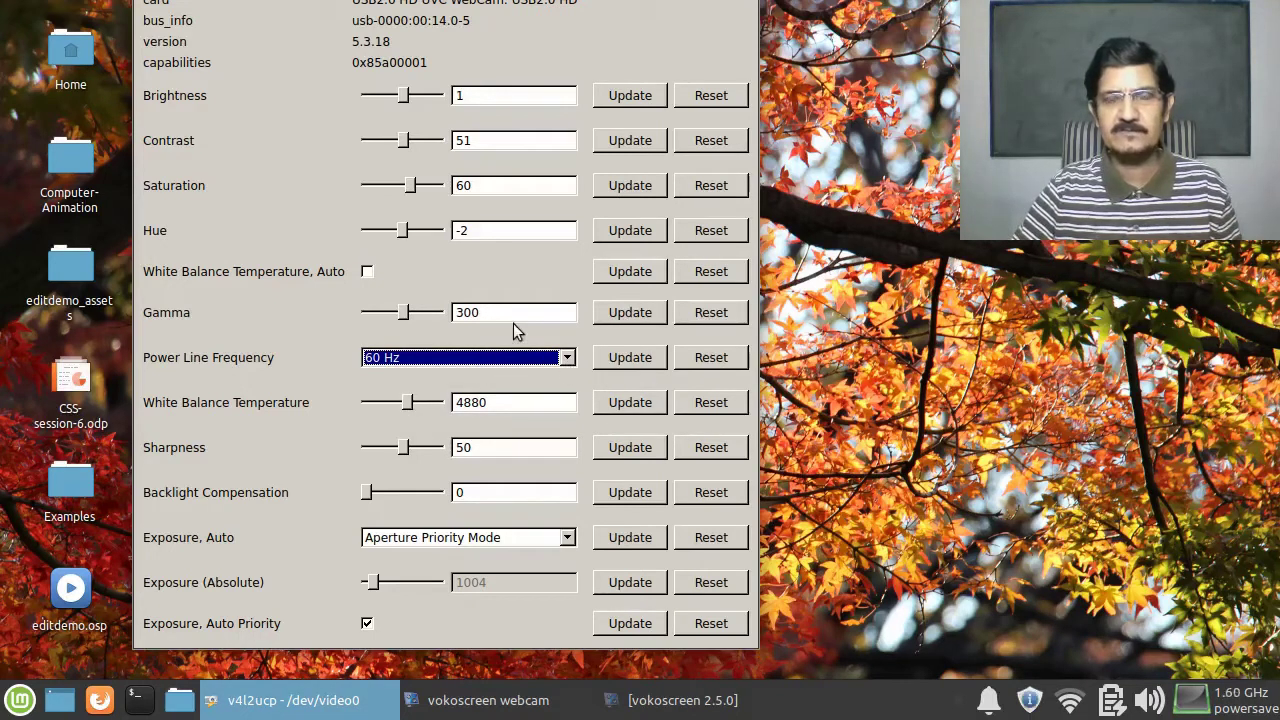
click(607, 366)
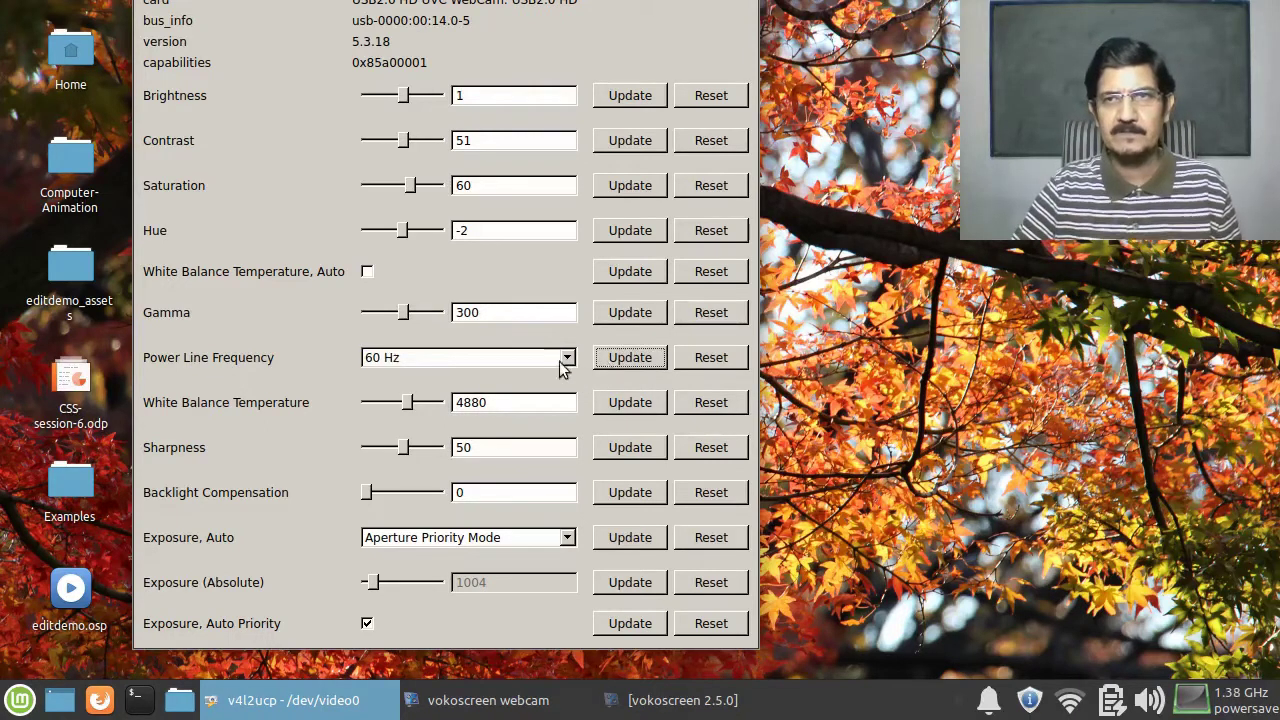
click(501, 357)
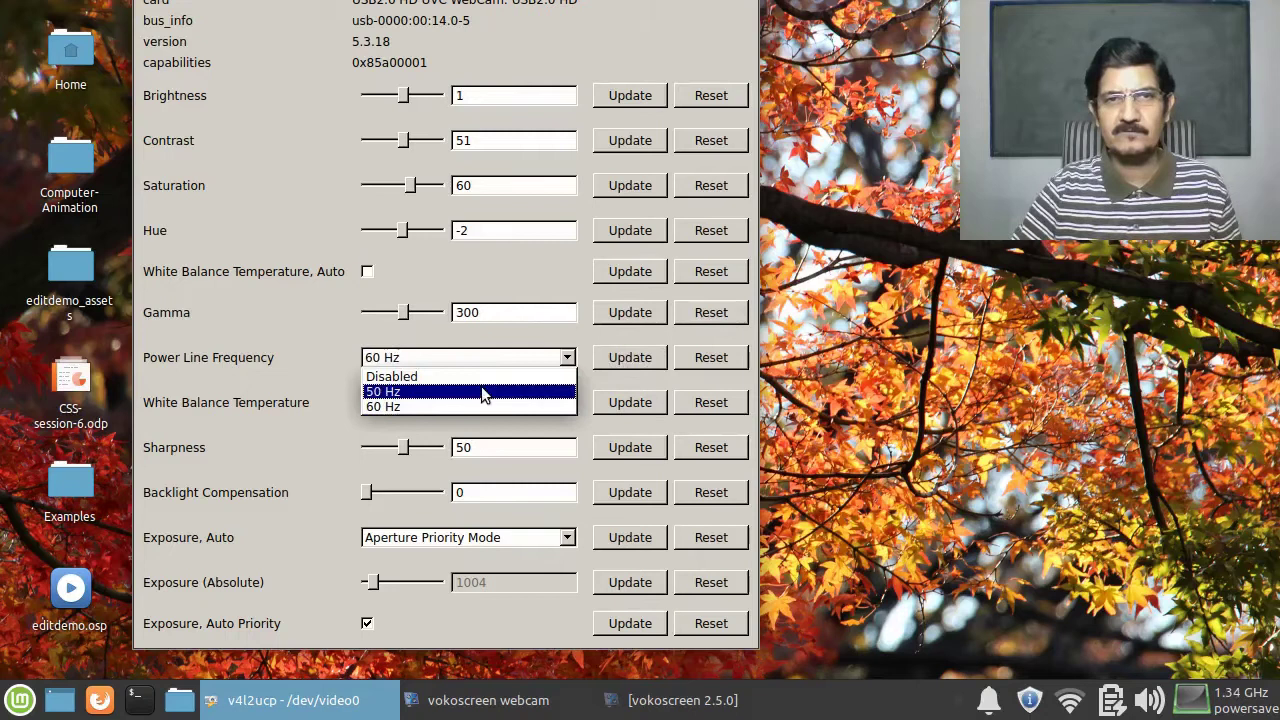
click(481, 392)
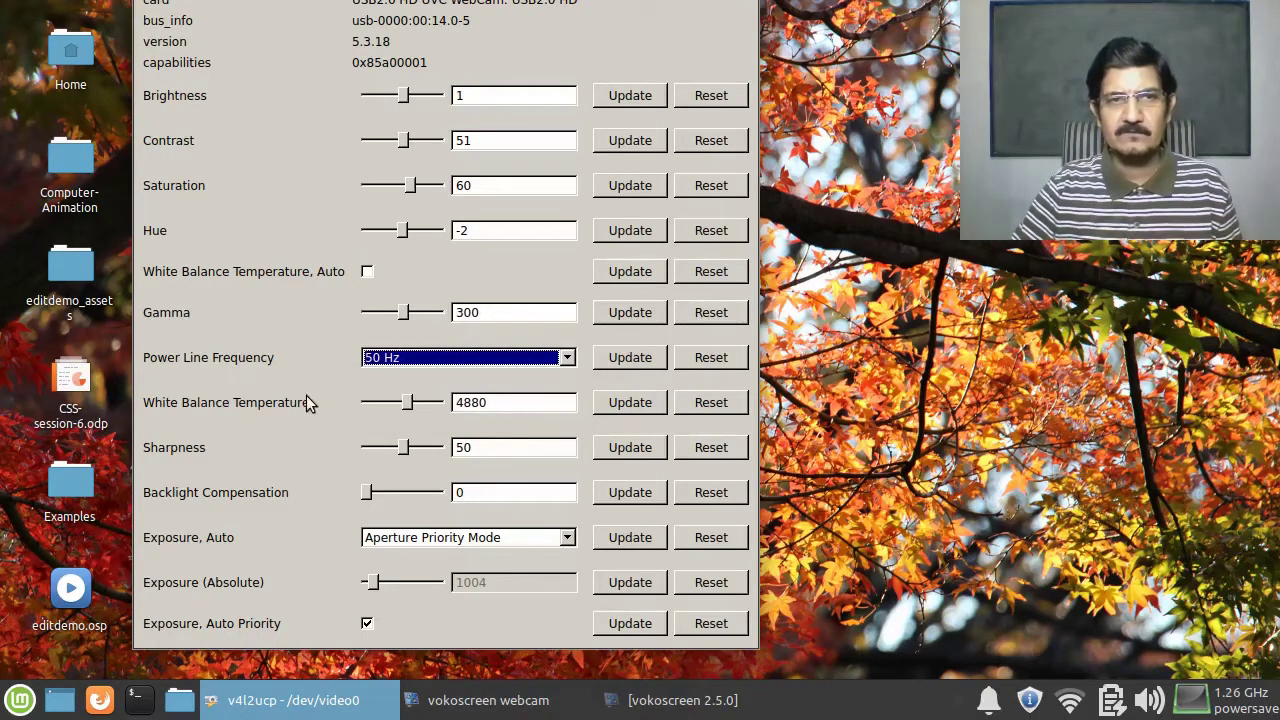
Drag the v4l2ucp window fully onto the screen with its title and menu bar visible.
drag(305, 501, 308, 391)
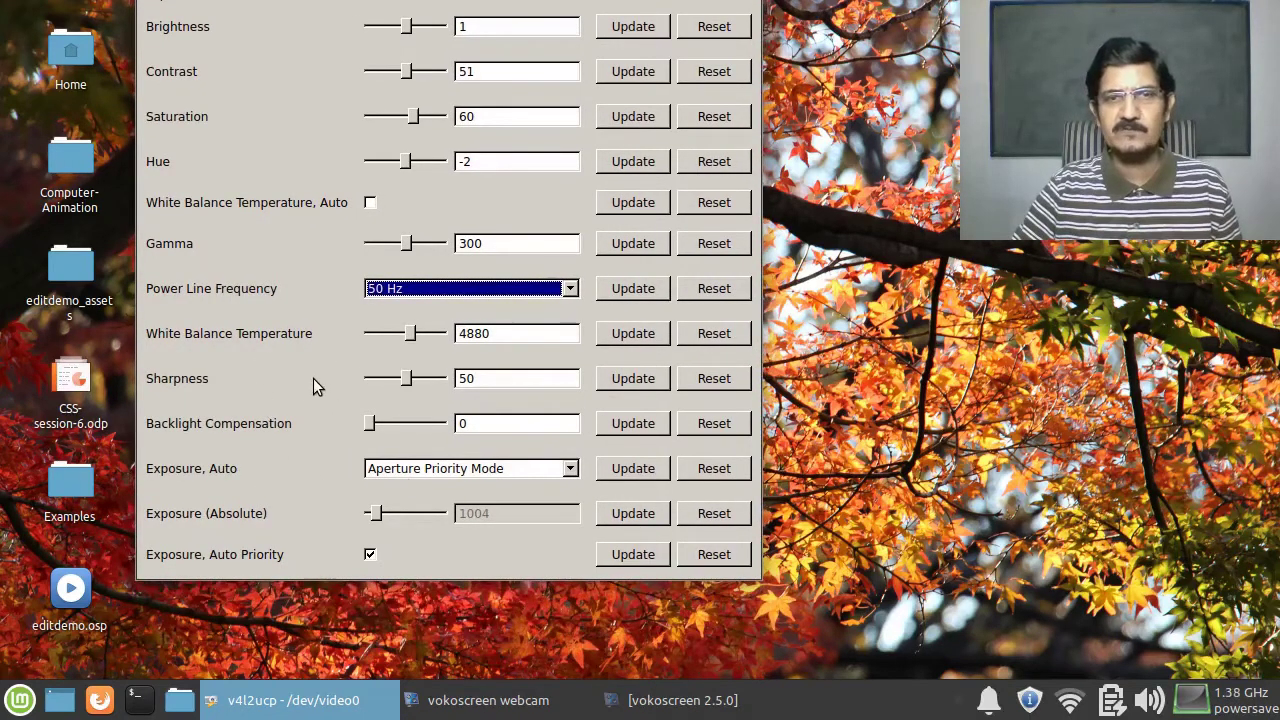
mouse_move(320, 176)
mouse_down()
mouse_move(286, 298)
mouse_move(281, 264)
mouse_up()
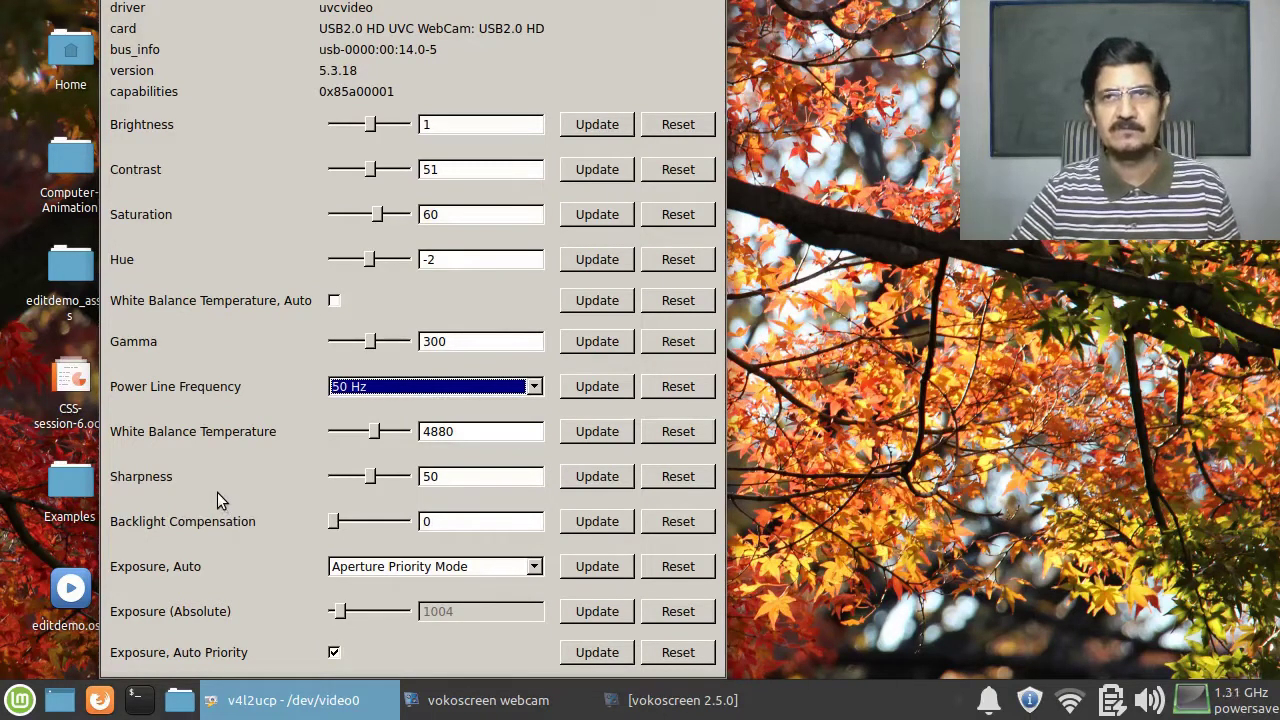
drag(286, 288, 263, 308)
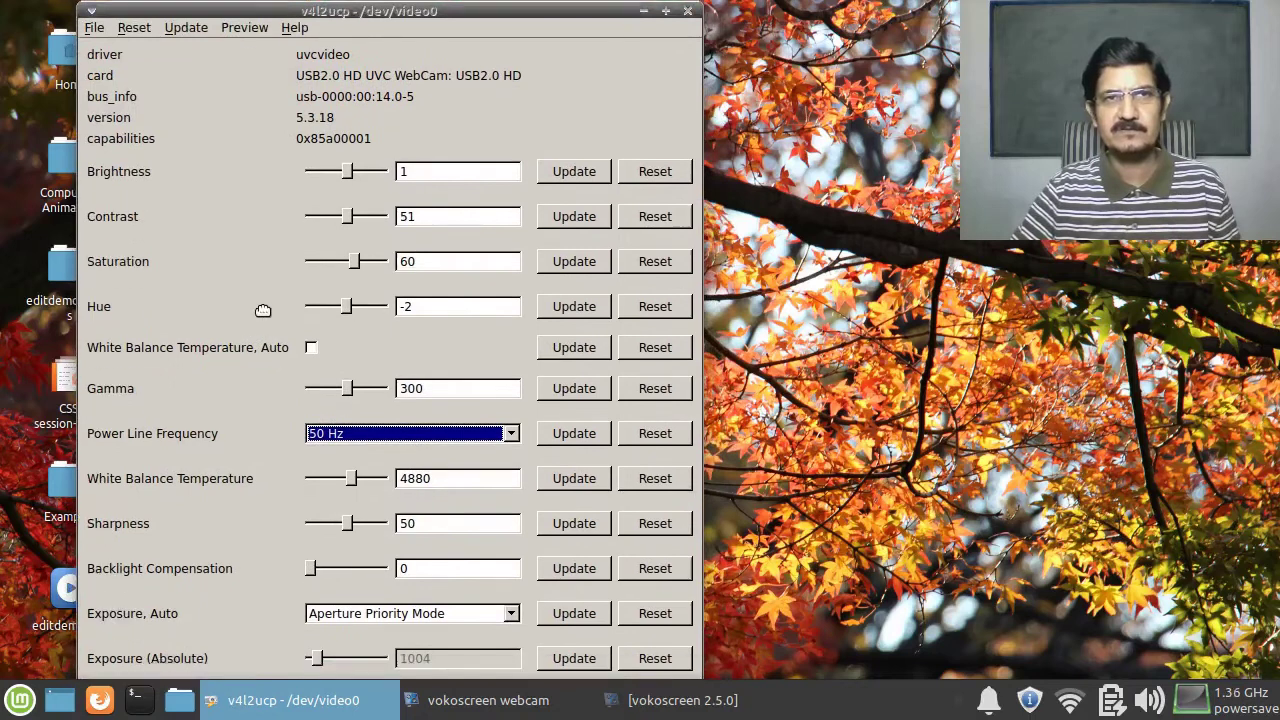